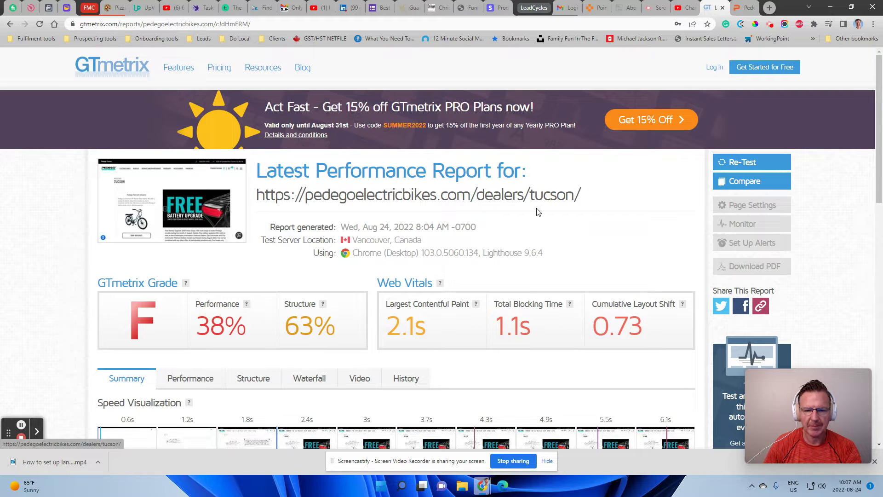
- Expand the 'Avoid enormous network payloads' issue in the GTmetrix report to list its files
scroll(538, 213, "down", 2)
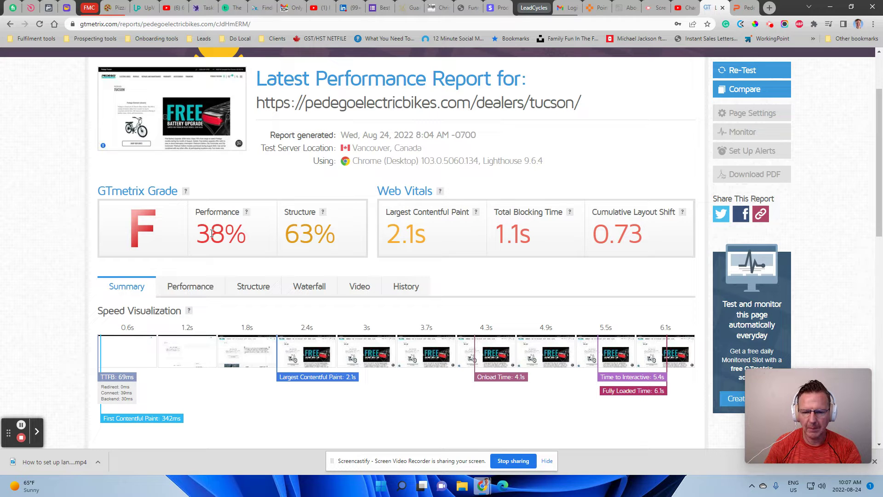
scroll(238, 240, "down", 3)
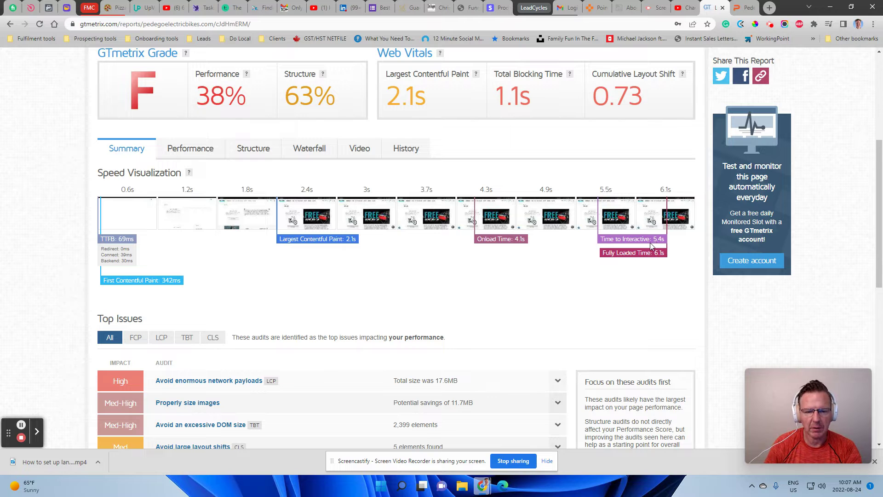
scroll(464, 250, "down", 1)
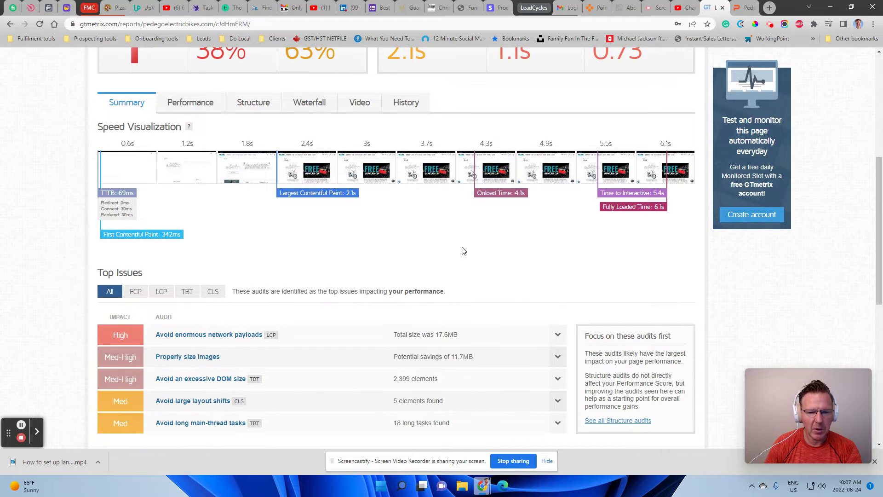
scroll(488, 241, "up", 5)
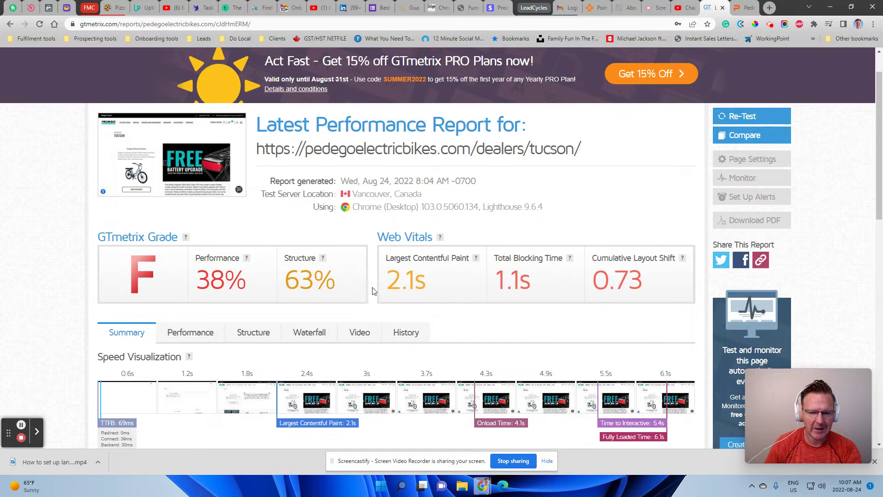
scroll(370, 287, "down", 5)
scroll(369, 284, "down", 5)
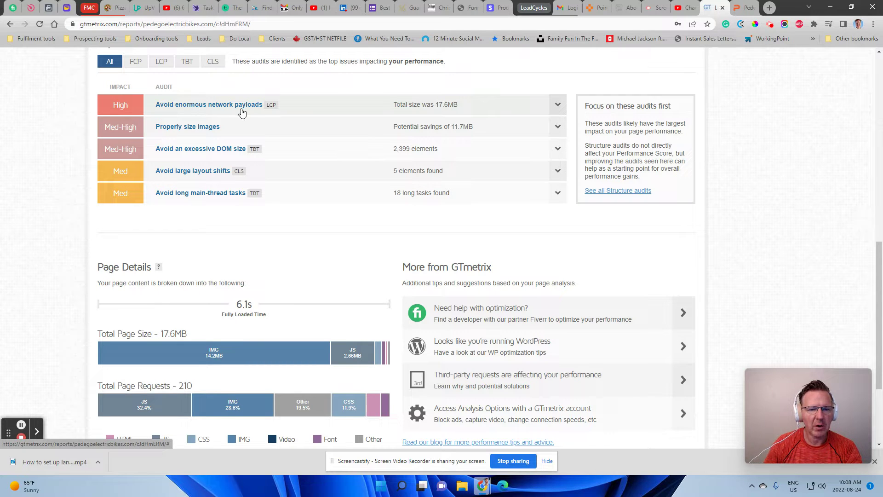
left_click(557, 104)
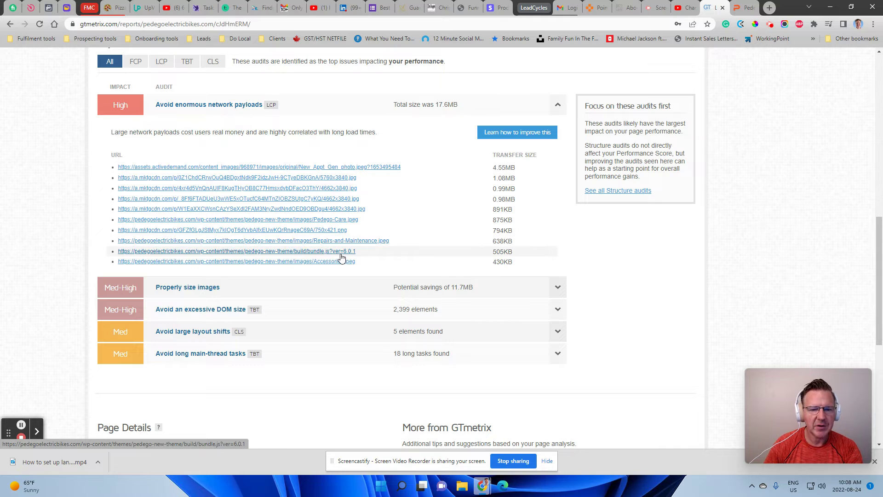
- Open the 1.08MB bike image in its own tab, then start a fresh browser tab
left_click(243, 179)
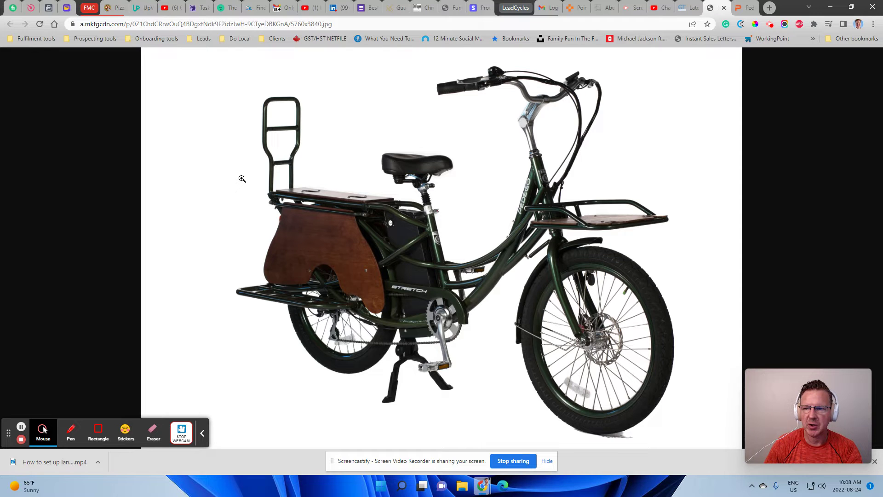
left_click(686, 8)
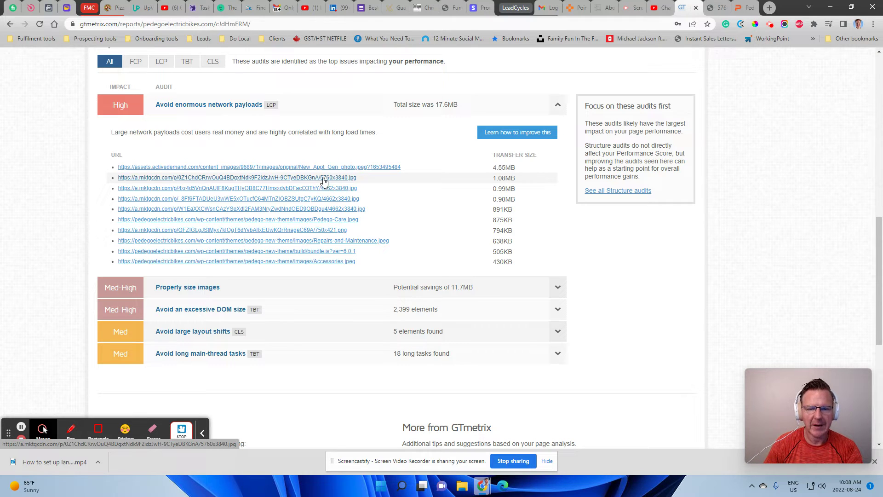
left_click(770, 9)
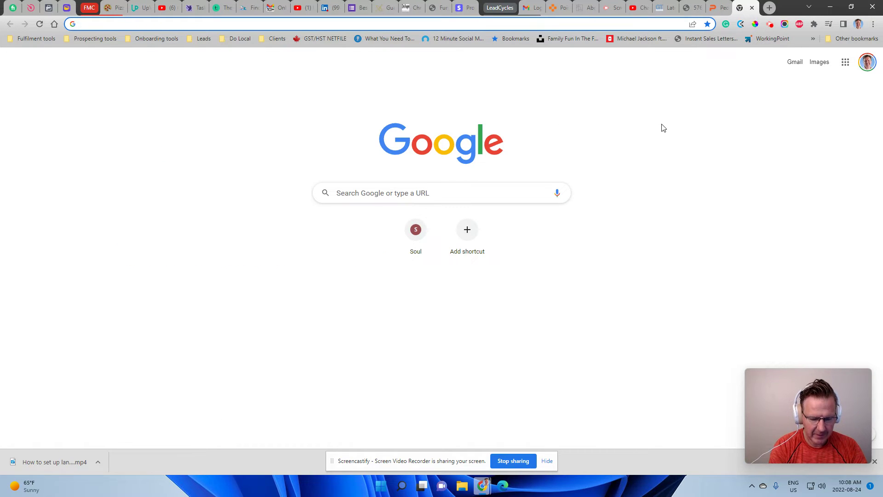
- Search Google for 'image file size reducer' and open the TinyPNG compression site
type("image fi")
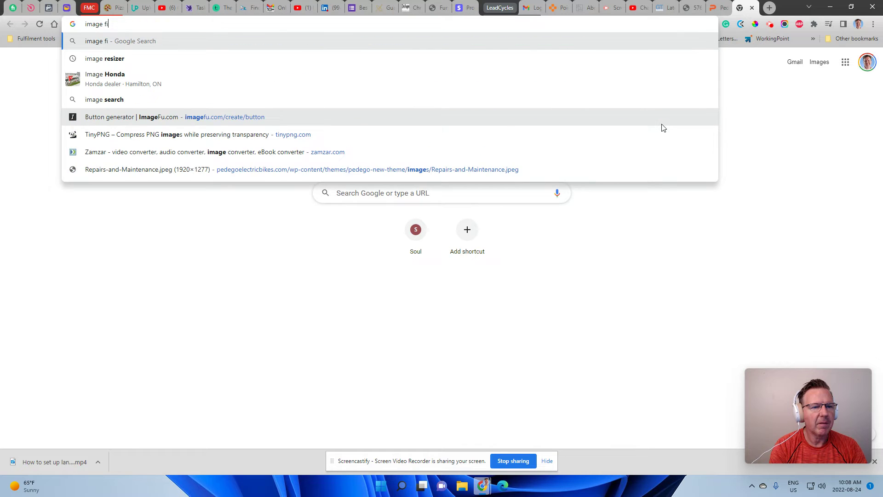
type("le")
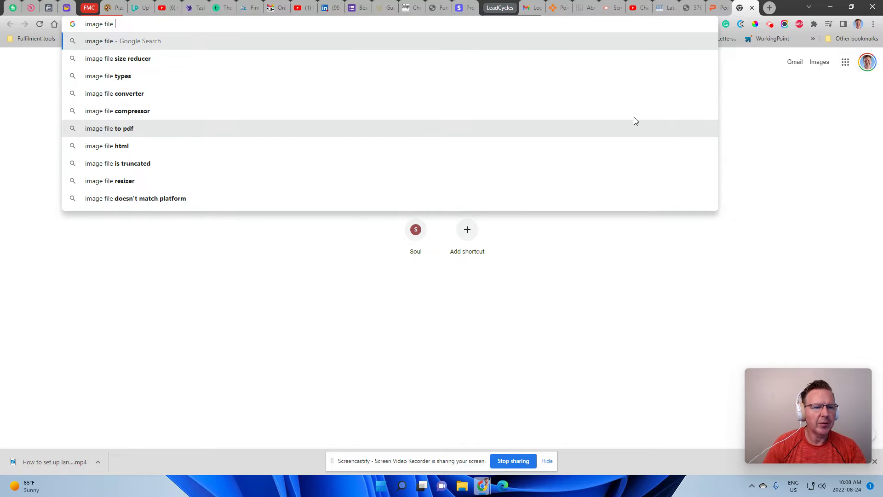
left_click(156, 62)
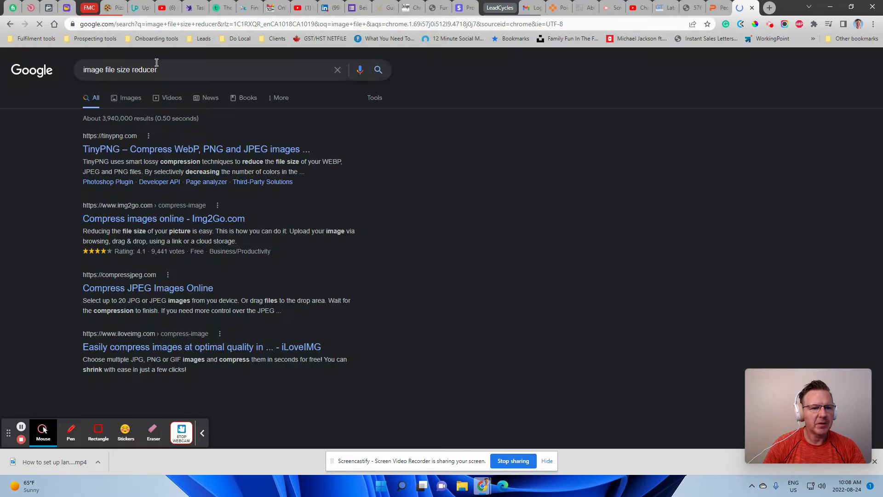
left_click(160, 153)
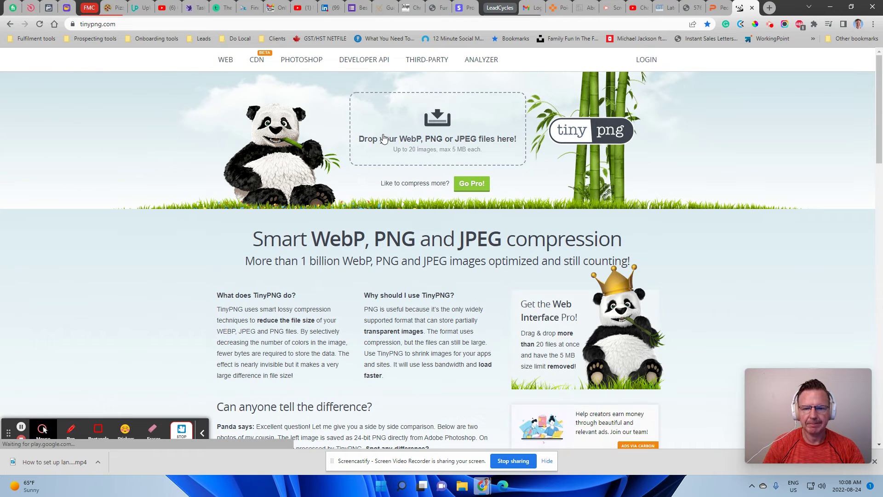
left_click(698, 10)
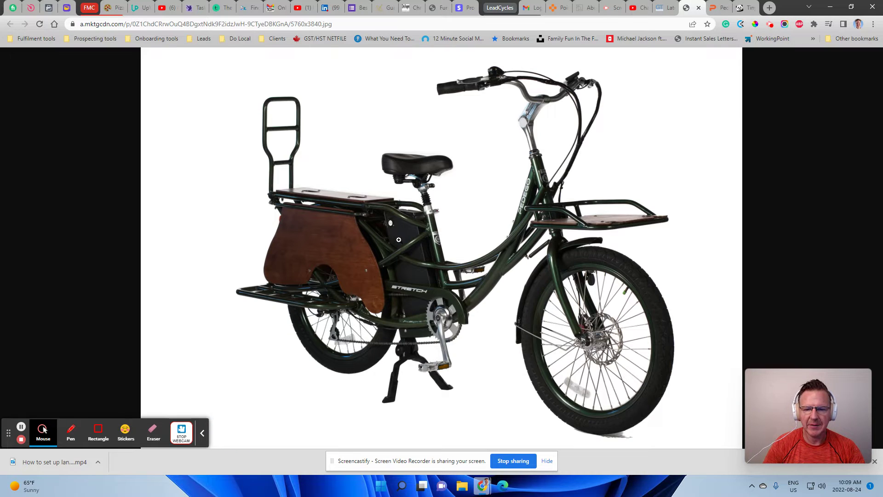
- Save the bike photo to Downloads as 'Pedego ebike.jpg', then bring up TinyPNG's file picker
right_click(439, 217)
left_click(476, 238)
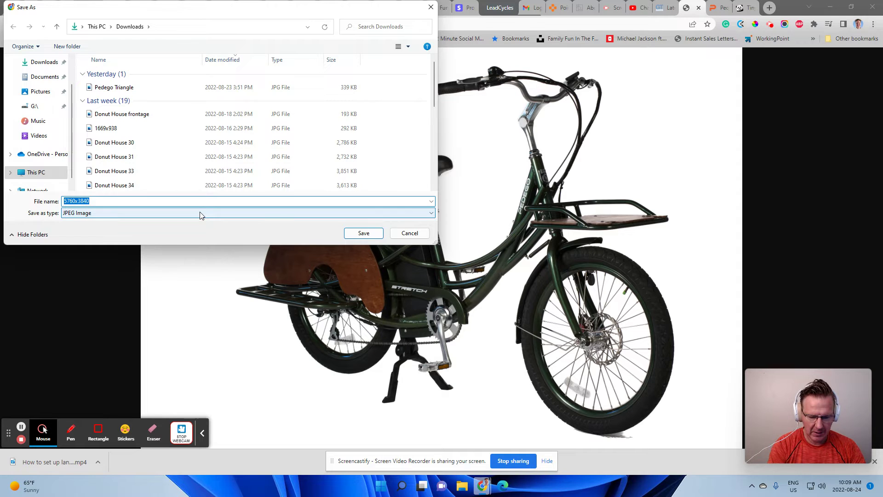
type("Pedego e")
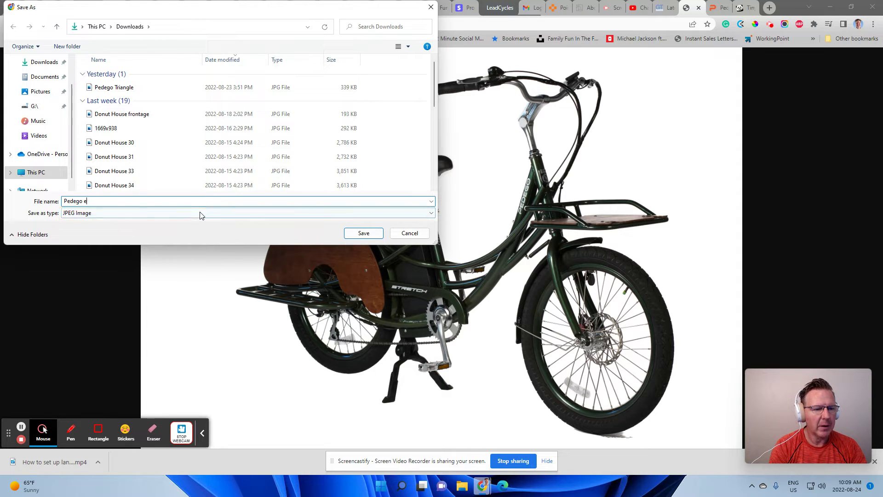
type("bike")
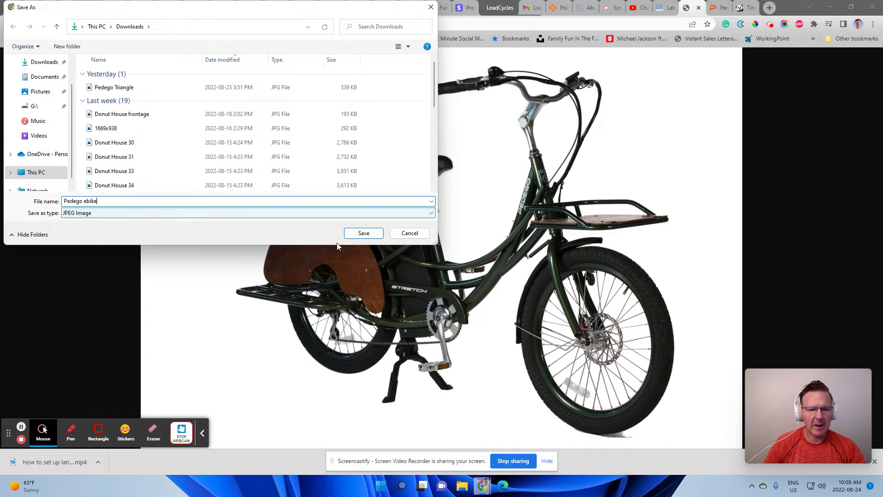
left_click(370, 239)
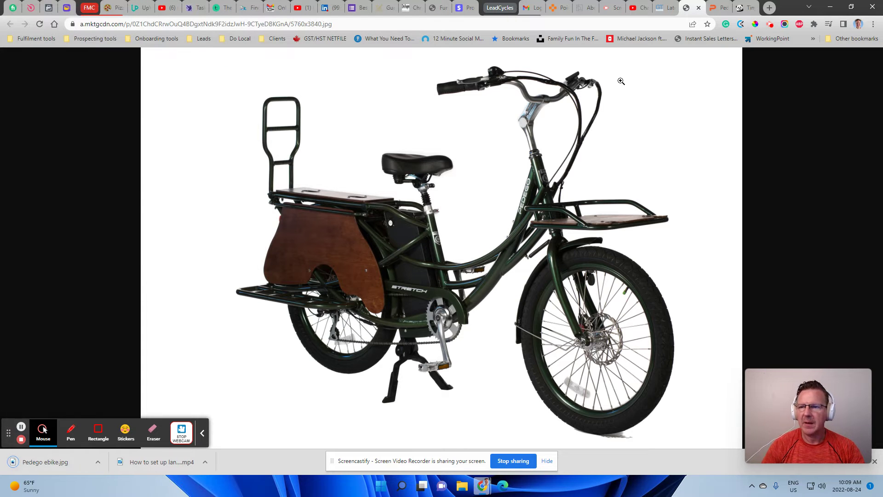
left_click(745, 9)
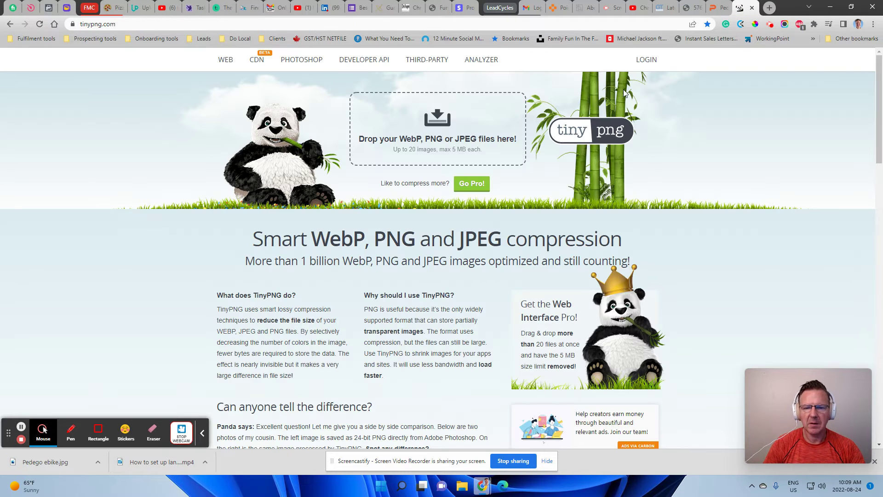
left_click(438, 143)
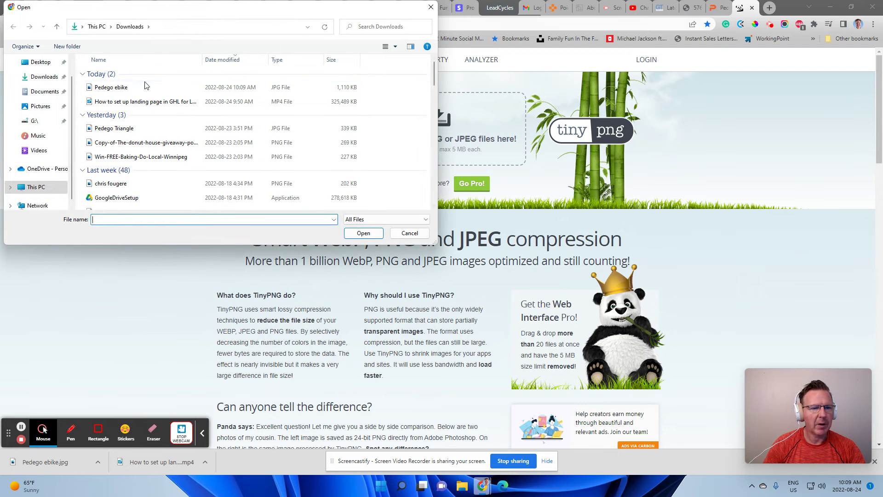
- Upload Pedego ebike.jpg to TinyPNG, shrinking it from 1.1 MB to 670.1 KB (41%)
left_click(143, 87)
left_click(364, 233)
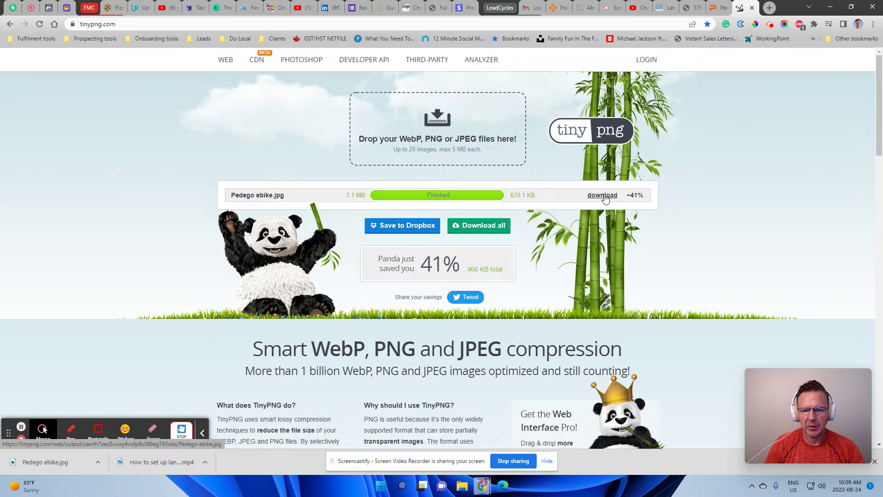
- Download TinyPNG's compressed copy to Downloads as 'Pedego ebike reduced size'
left_click(603, 195)
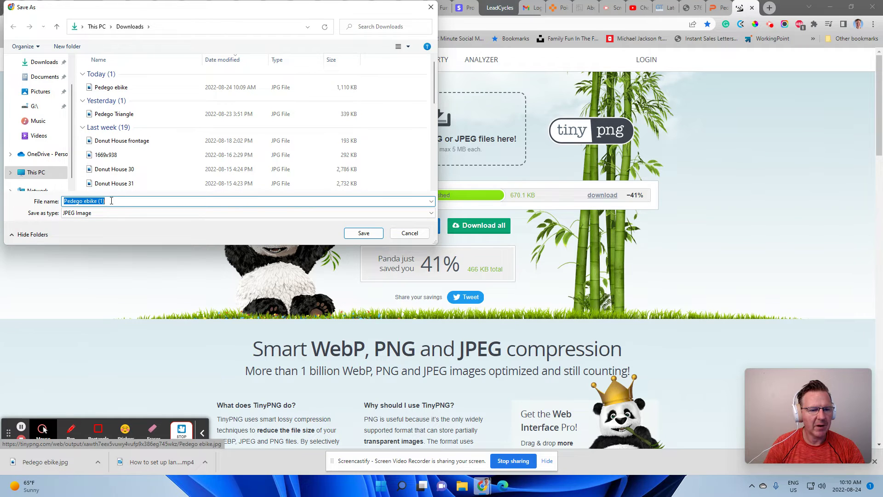
left_click(112, 200)
key("BackSpace")
type("r")
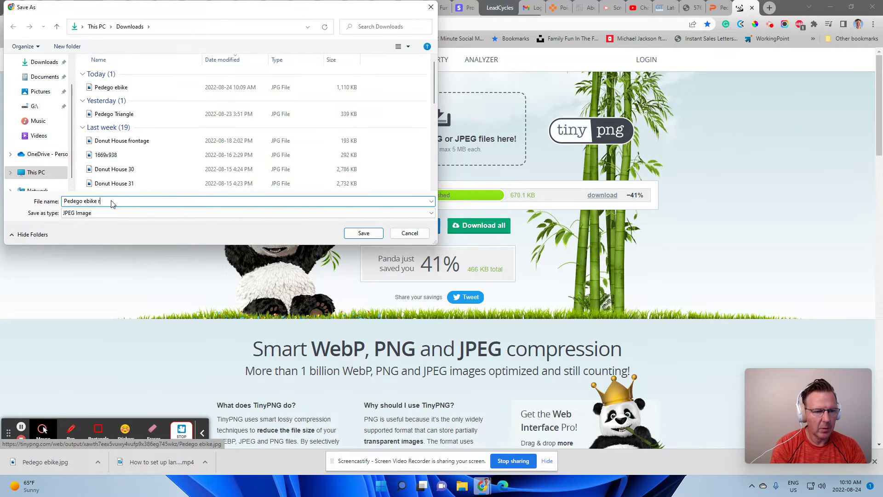
type("educed size")
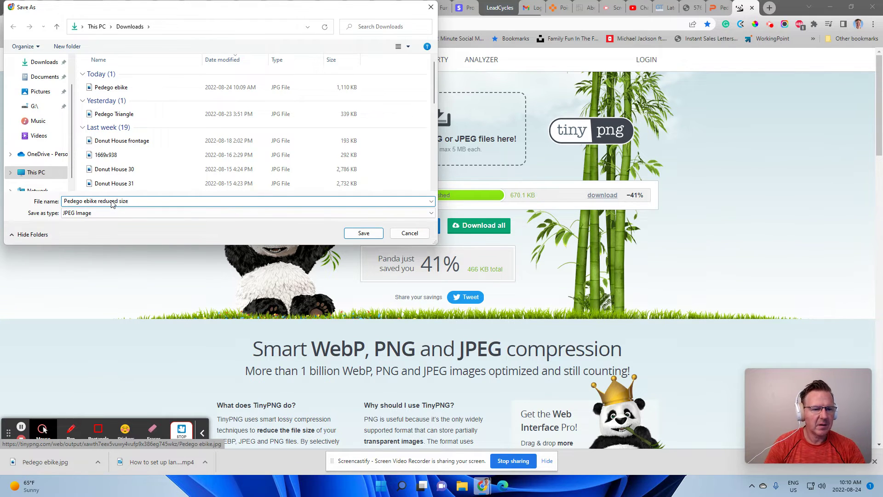
left_click(363, 233)
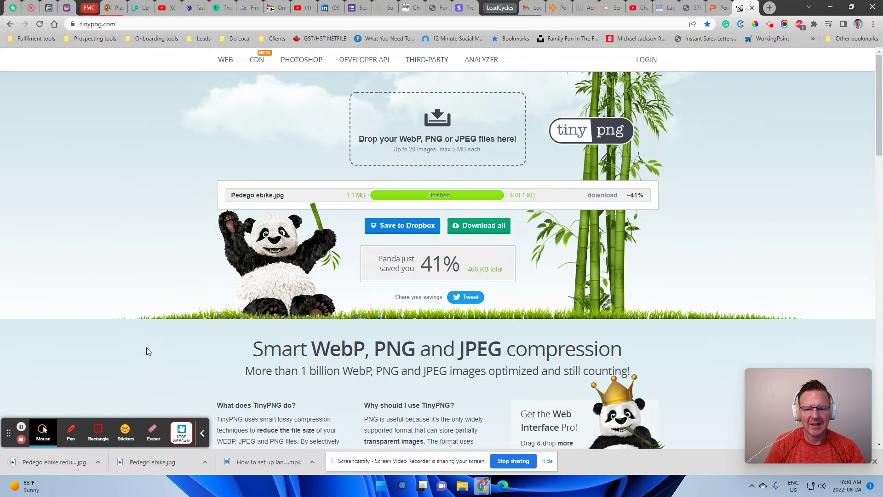
left_click(665, 9)
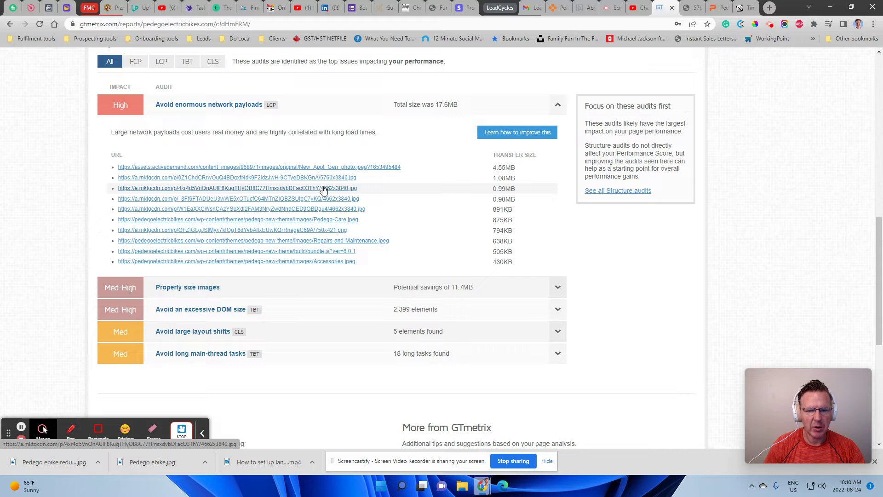
left_click(748, 9)
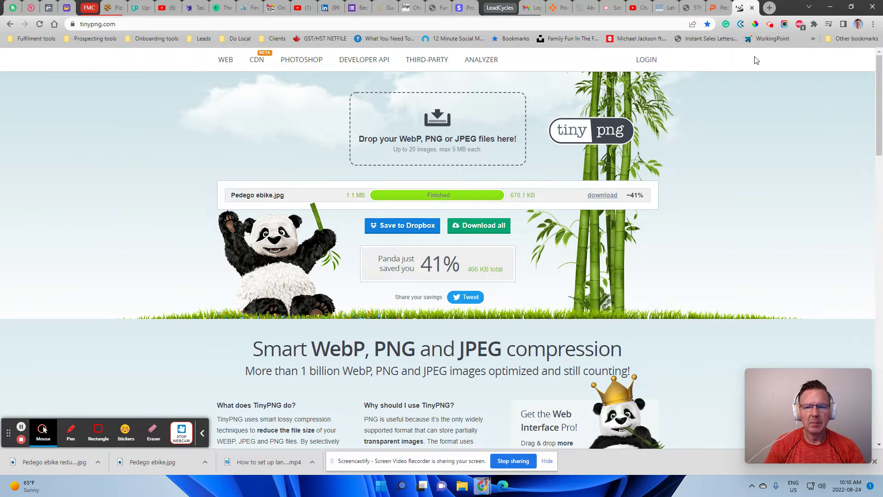
left_click(771, 9)
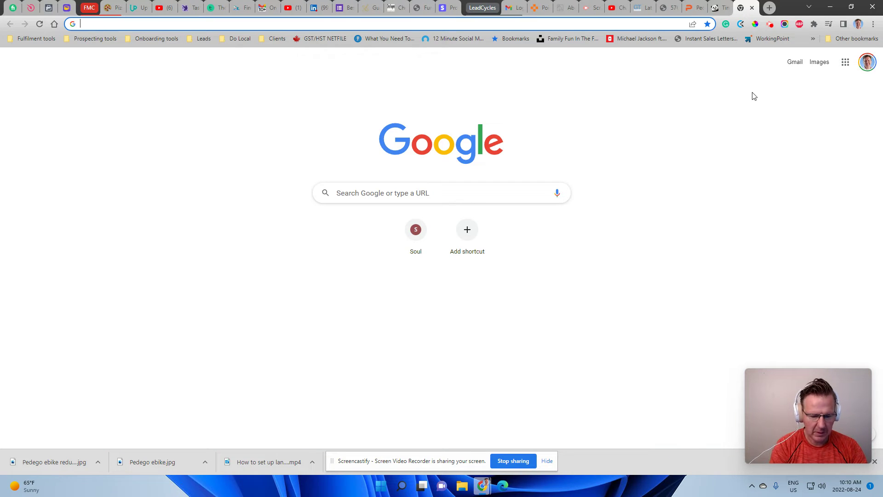
- Run a Google search for 'image size reducer', led by reduceimages.com
type("image")
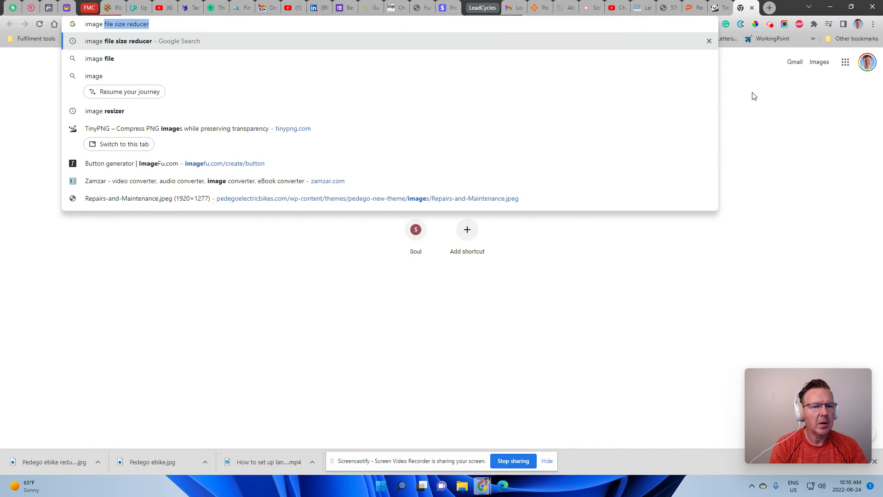
type(" size")
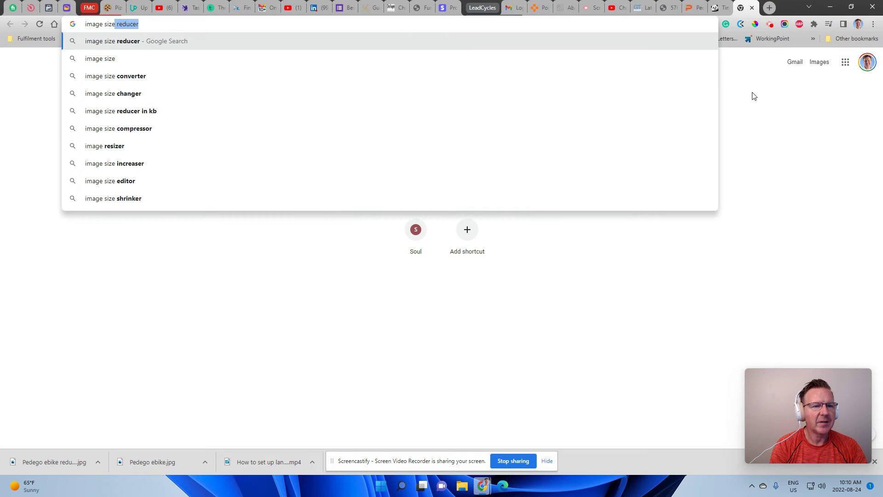
key("Return")
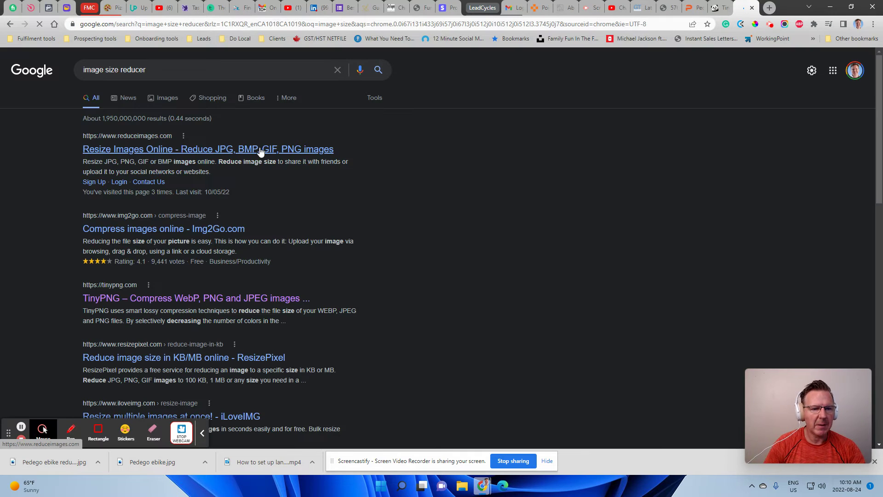
- Load 'Pedego ebike reduced size' into the ReduceImages resizer
left_click(161, 149)
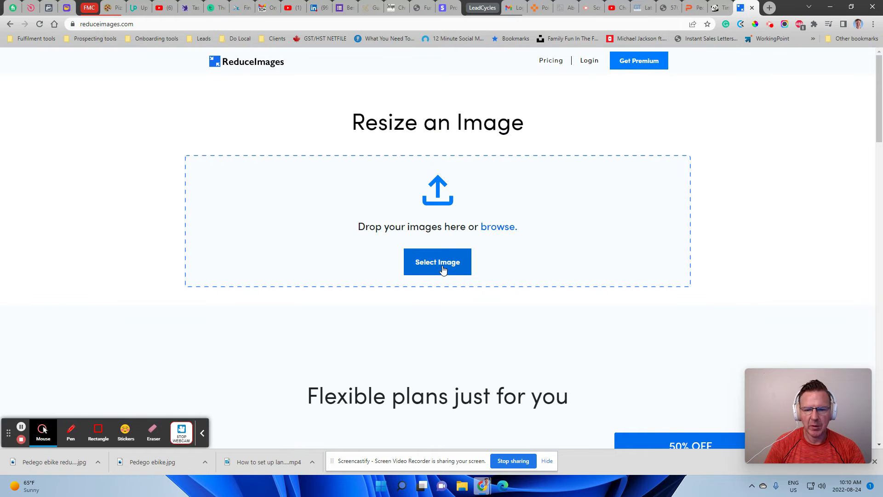
left_click(441, 267)
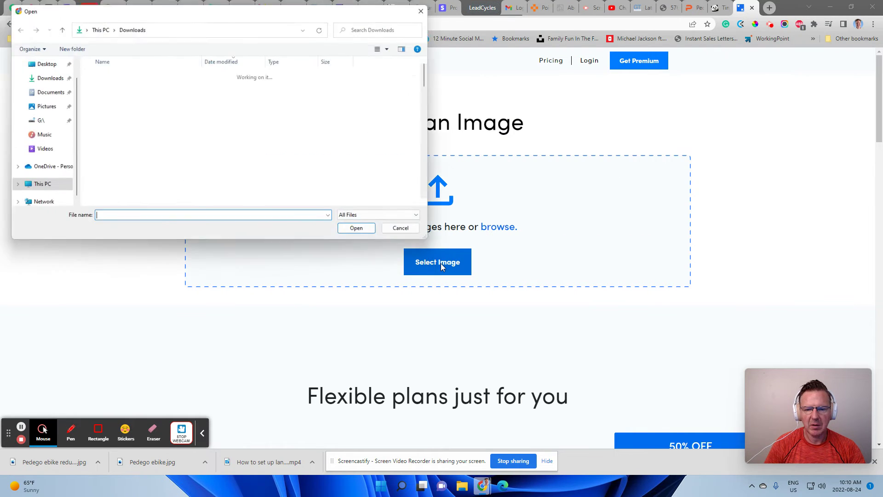
left_click(145, 92)
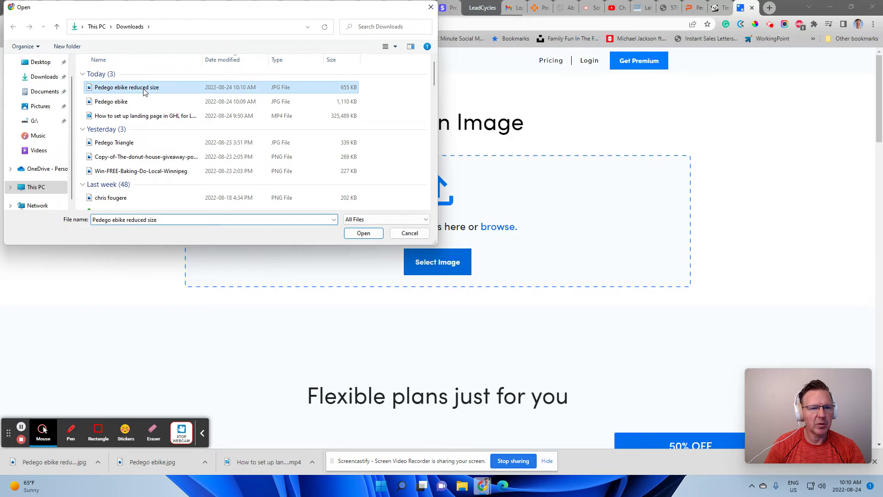
left_click(371, 236)
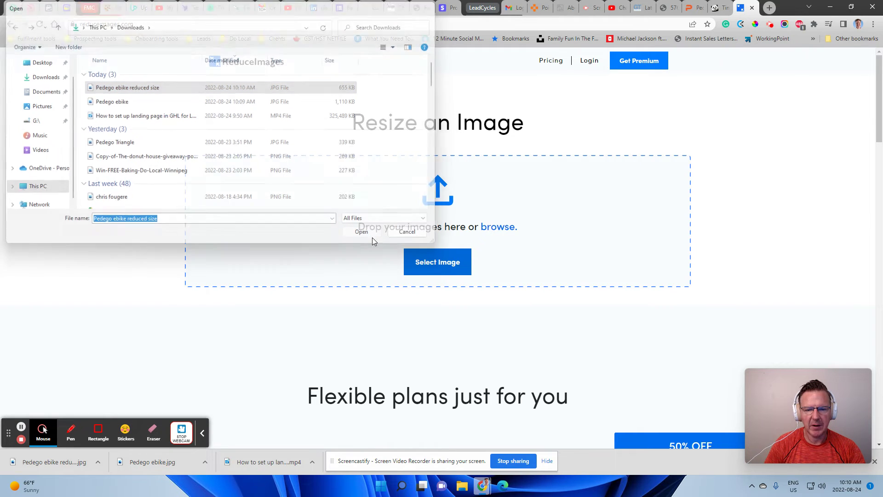
scroll(524, 263, "down", 4)
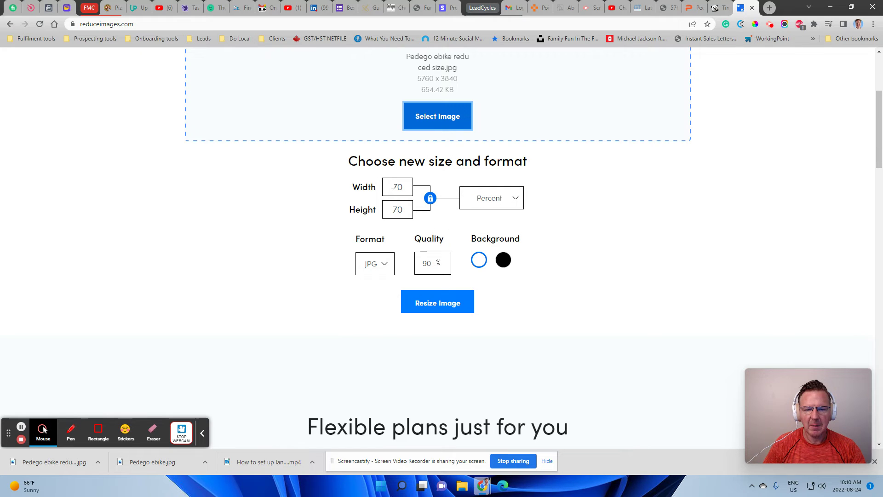
- Switch the size units to pixels, set width to 1200, and resize the photo
left_click(394, 187)
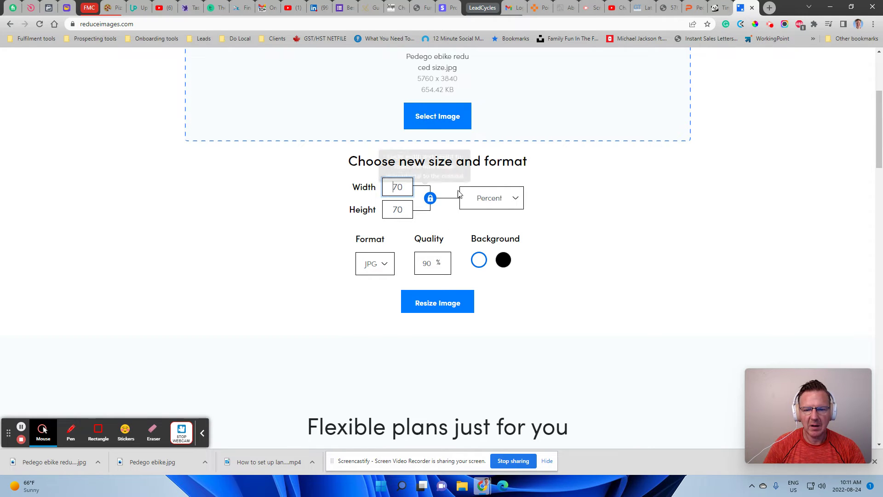
left_click(490, 198)
left_click(494, 224)
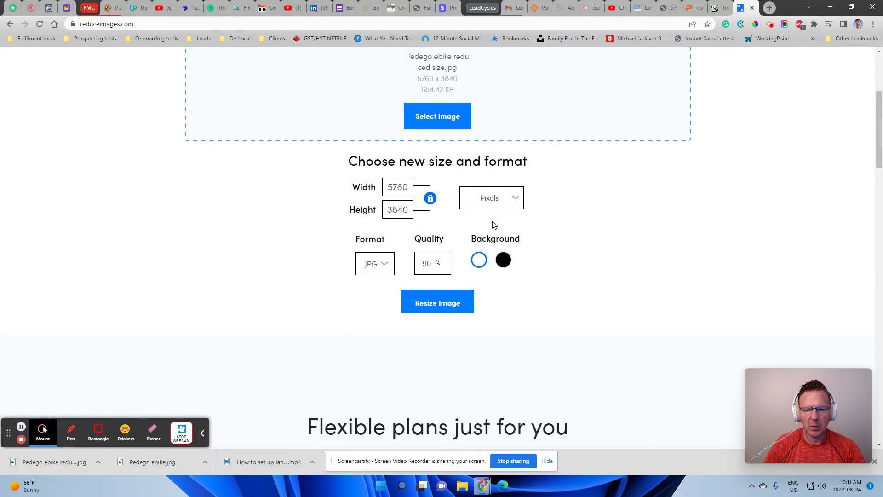
double_click(389, 188)
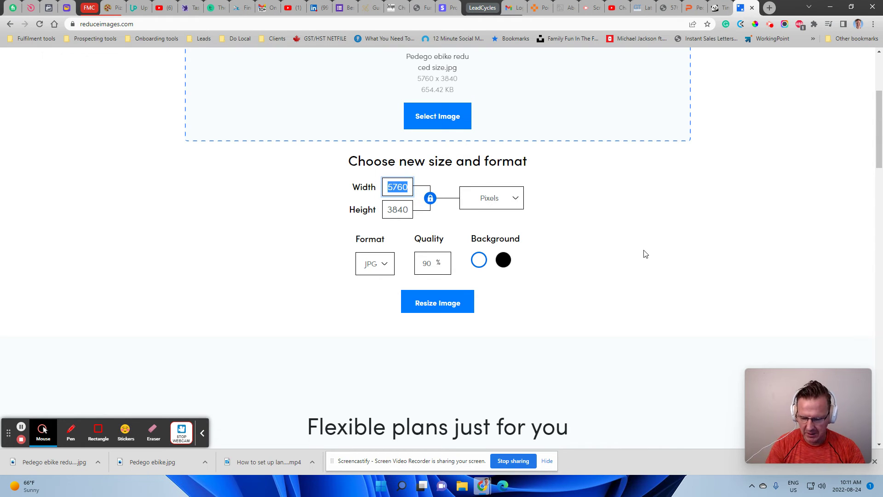
type("1200")
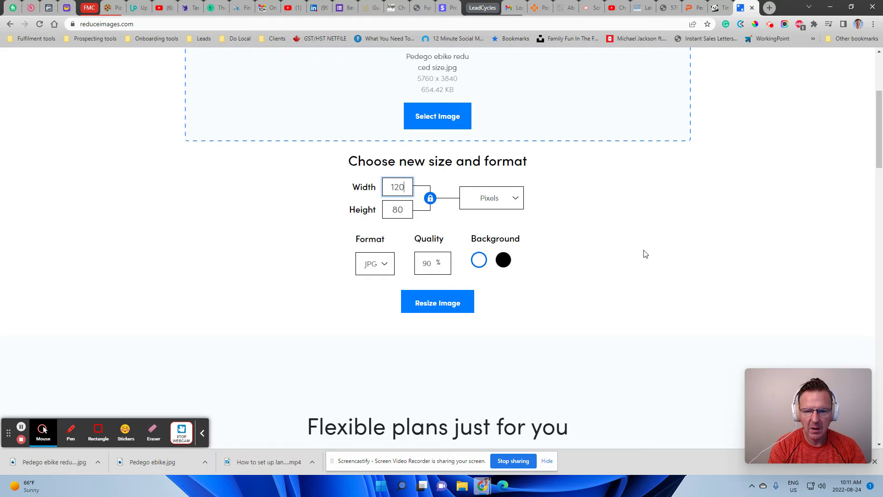
mouse_move(446, 270)
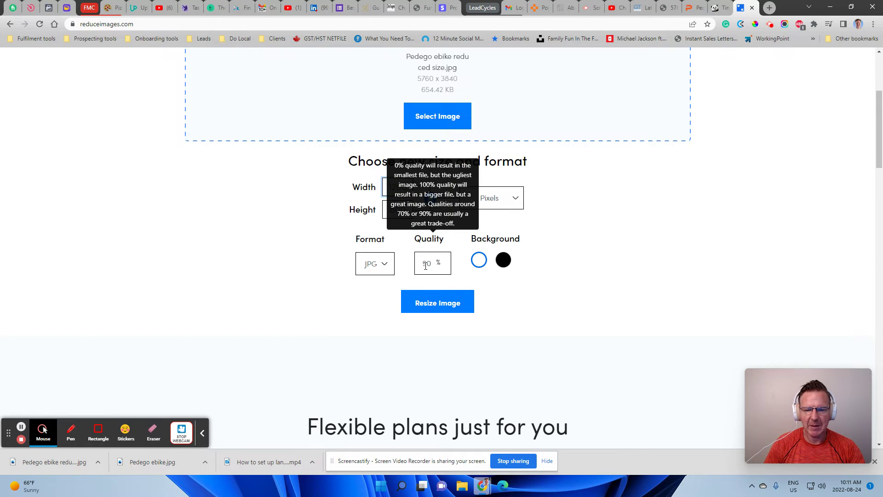
left_click(437, 310)
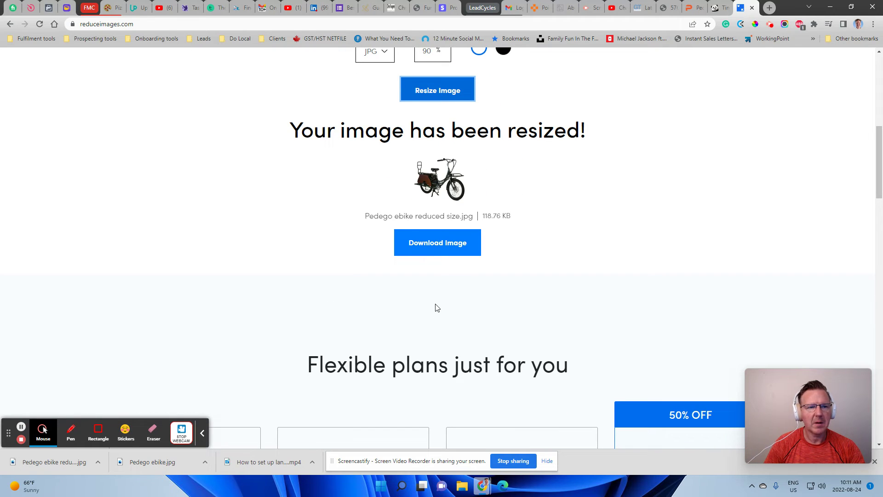
- Download the resized photo to Downloads as 'Pedego ebike reduced size 1200 px'
left_click(437, 246)
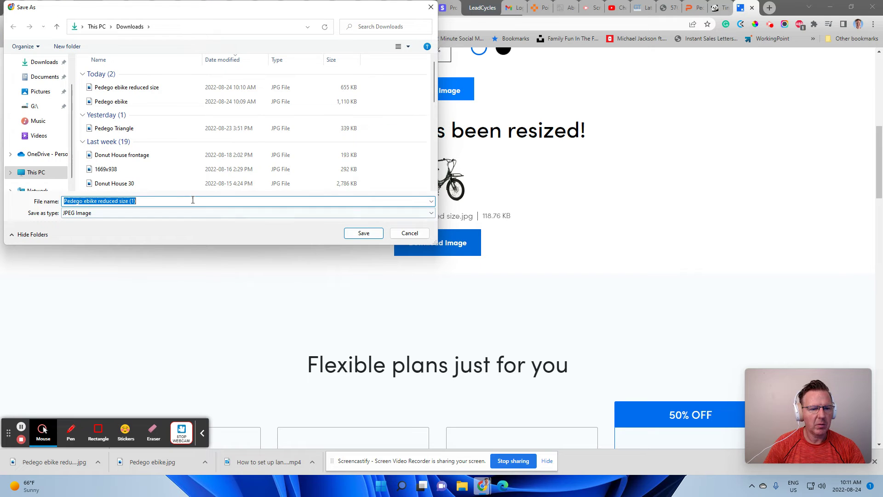
left_click(162, 200)
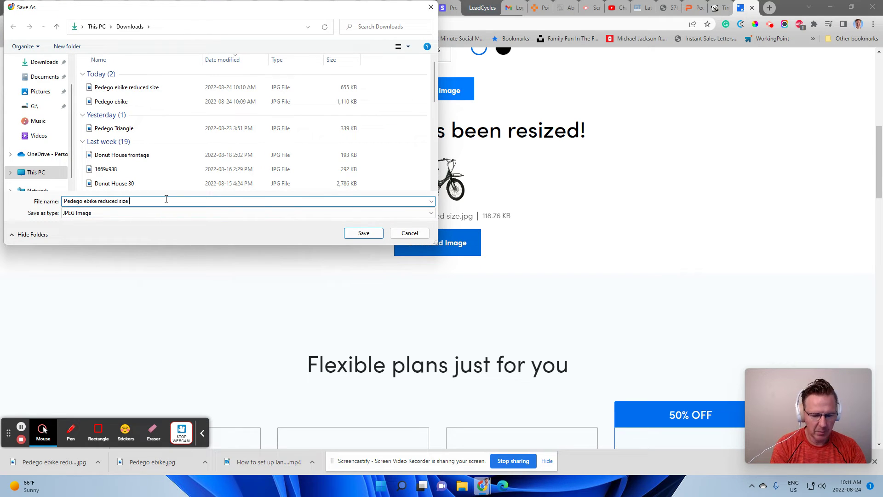
type("1200")
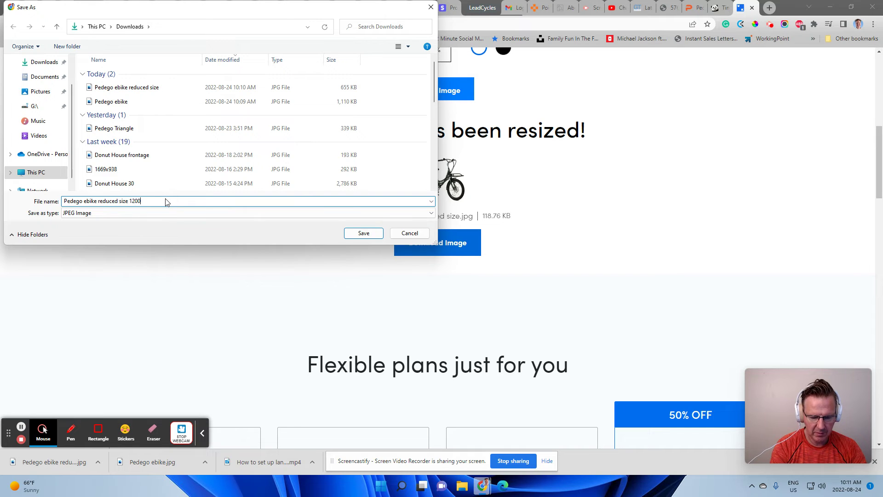
type(" px")
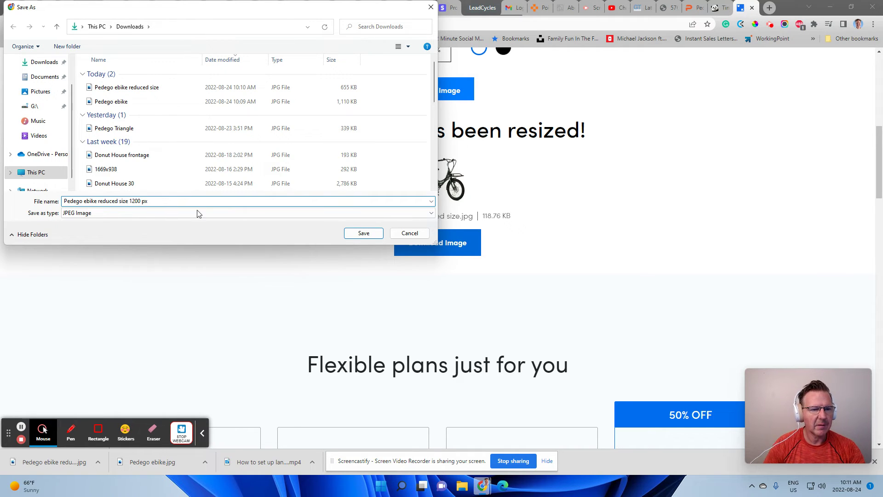
left_click(362, 235)
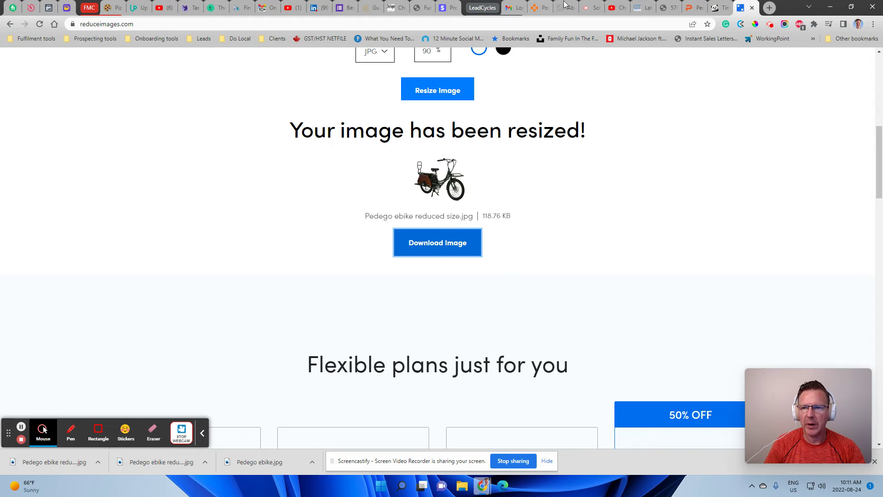
- Review the TinyPNG and ReduceImages (118.76 KB) results, ending on the GTmetrix payloads list
left_click(641, 7)
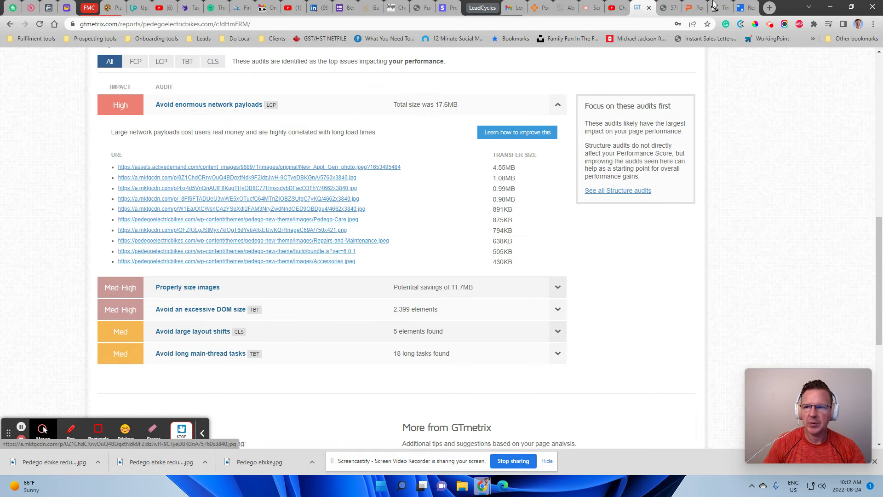
left_click(720, 8)
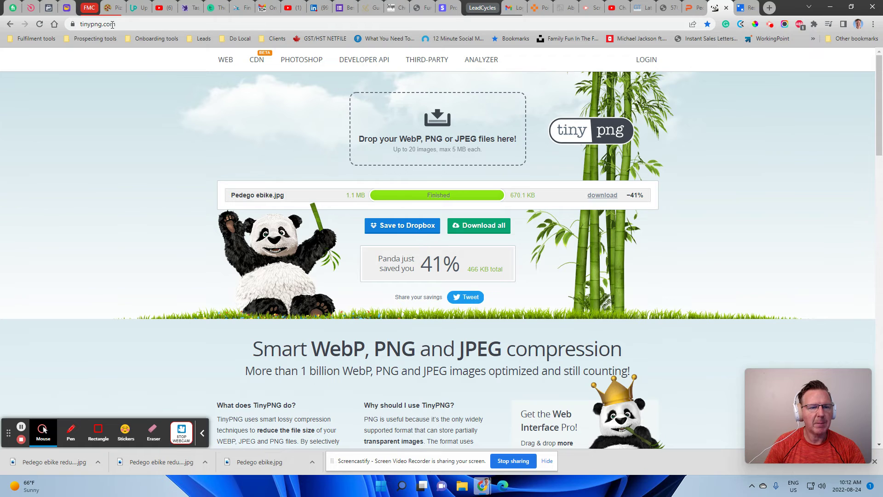
left_click(744, 10)
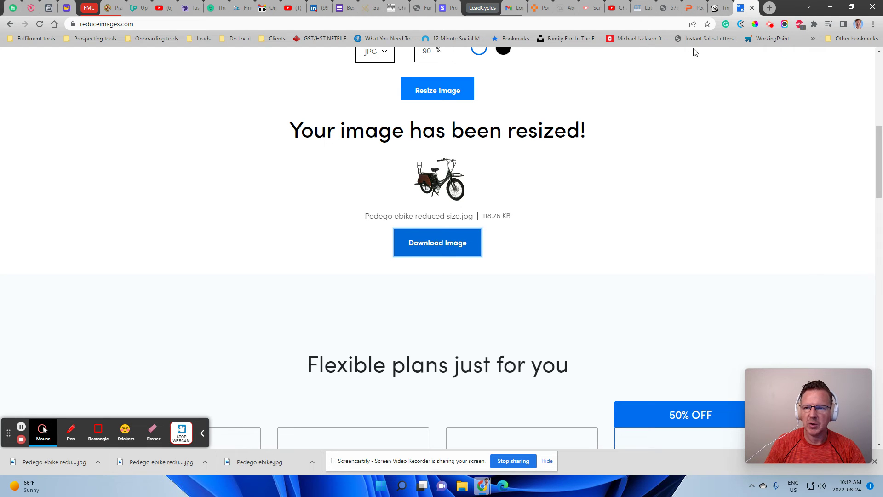
left_click(642, 8)
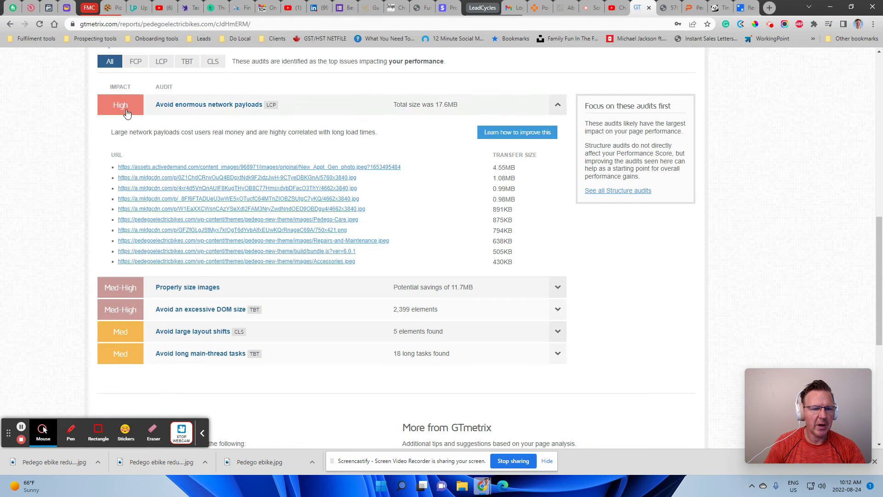
scroll(161, 124, "up", 6)
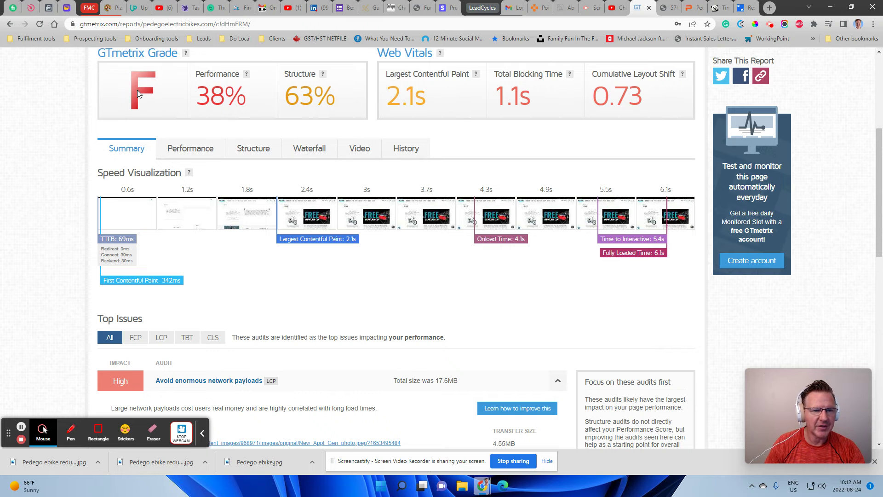
scroll(261, 151, "down", 5)
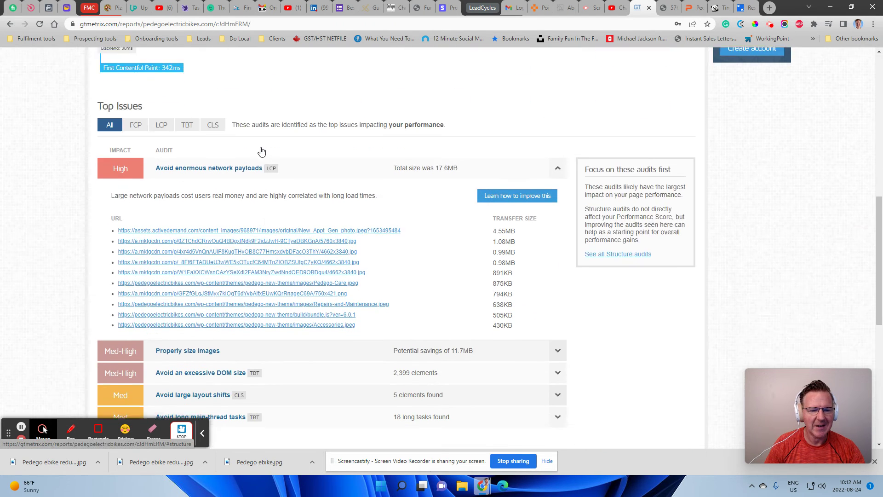
scroll(261, 151, "down", 1)
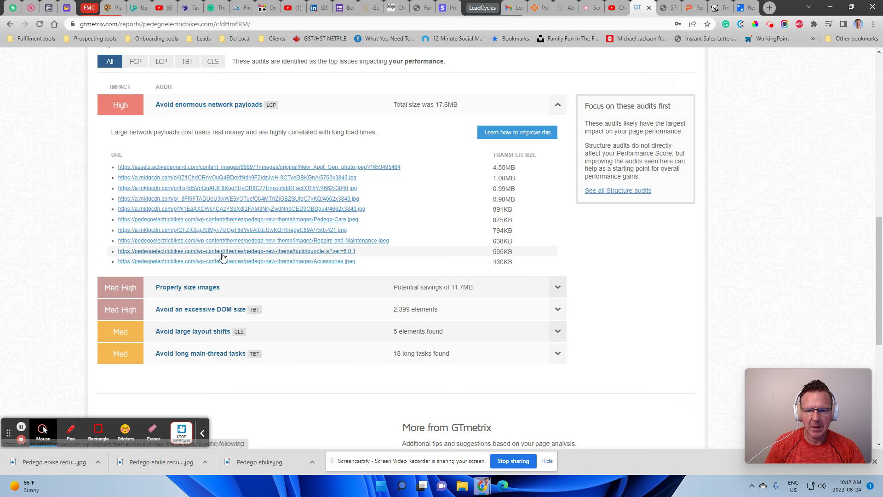
scroll(223, 258, "up", 4)
scroll(222, 254, "up", 6)
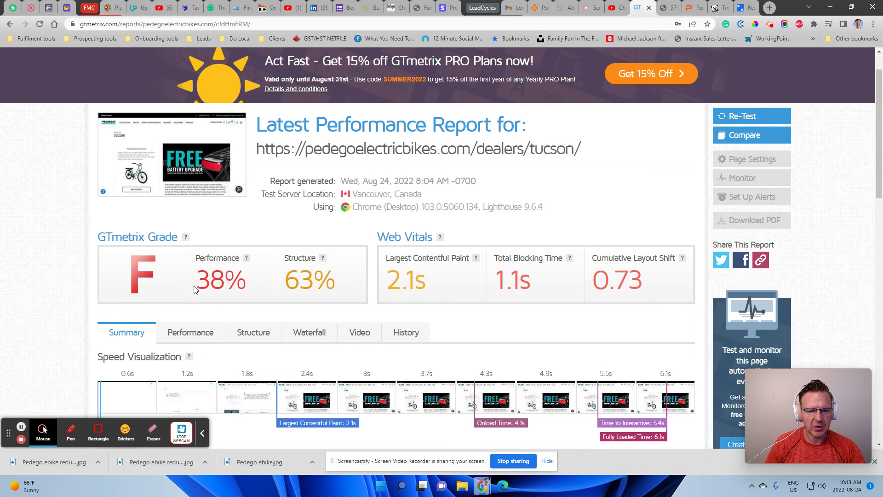
scroll(367, 282, "down", 10)
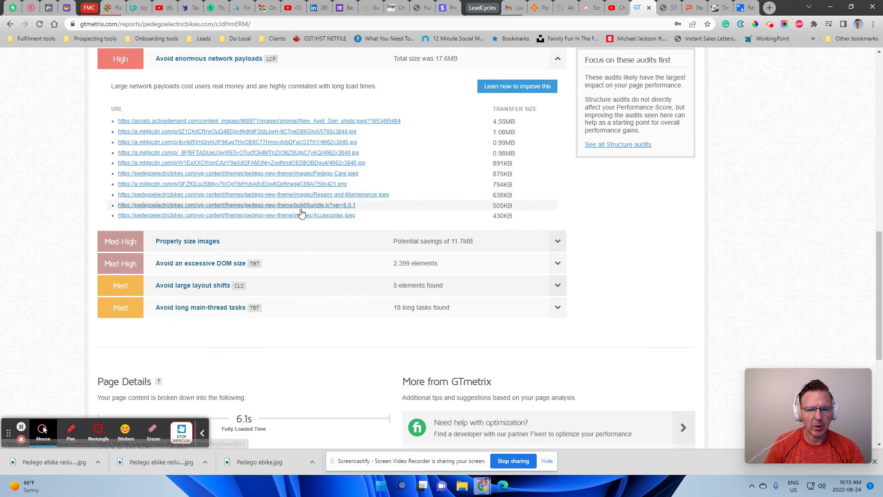
scroll(315, 215, "up", 6)
scroll(418, 226, "up", 6)
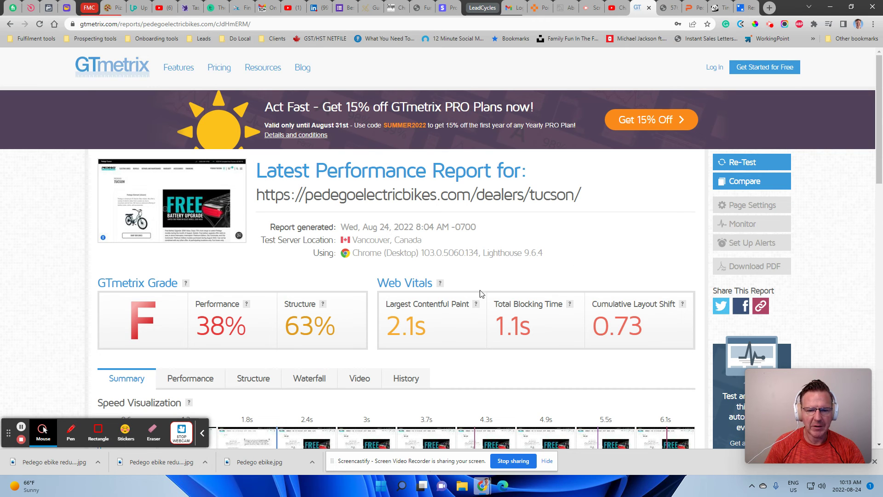
- Capture the visible part of the GTmetrix report with Awesome Screenshot and finish editing
left_click(785, 25)
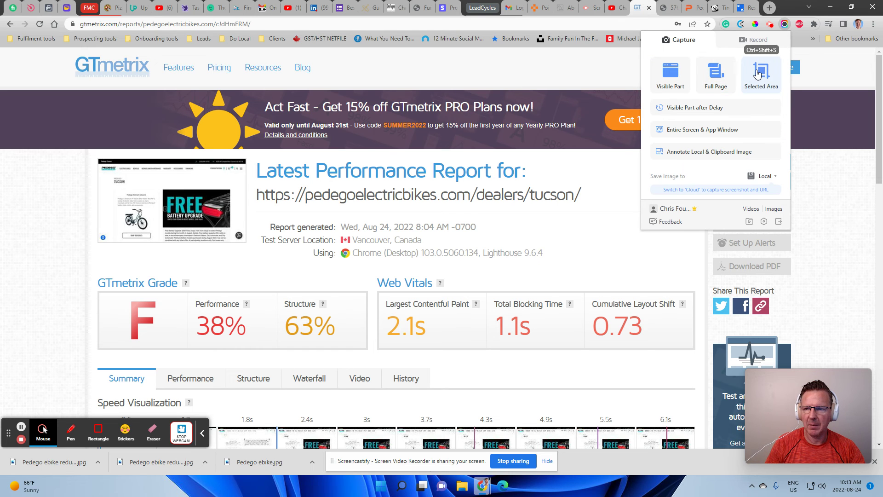
left_click(676, 84)
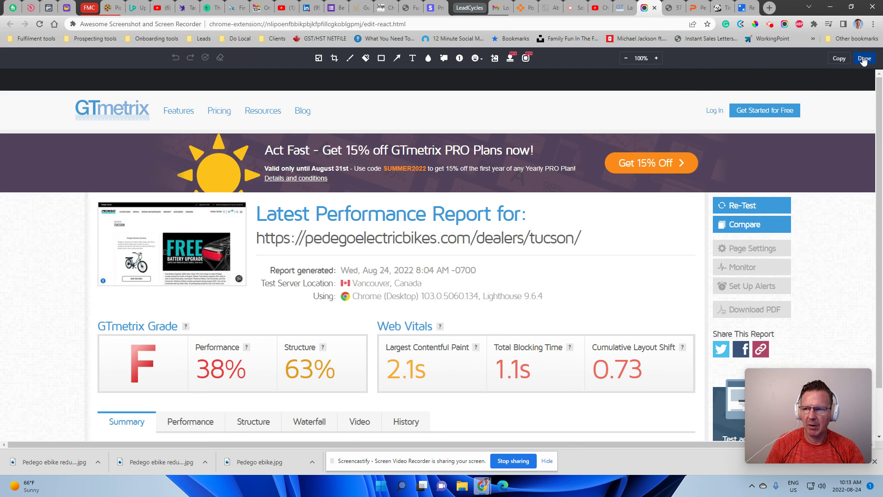
left_click(864, 59)
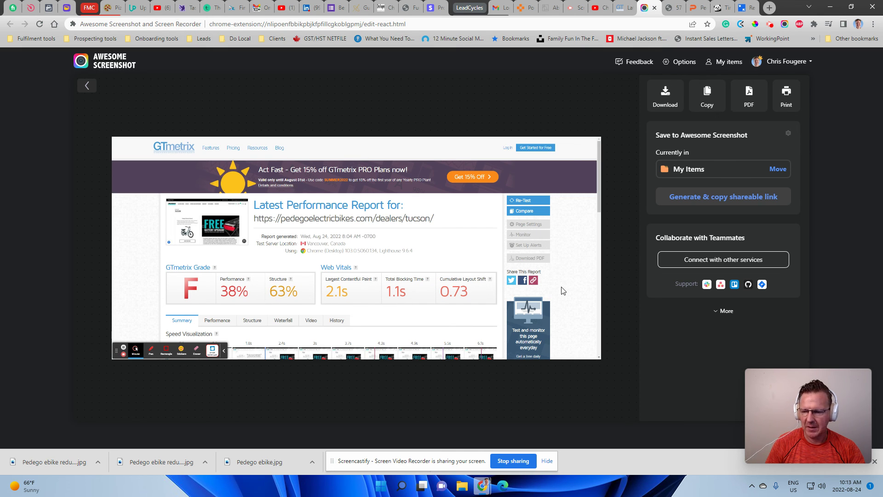
mouse_move(783, 398)
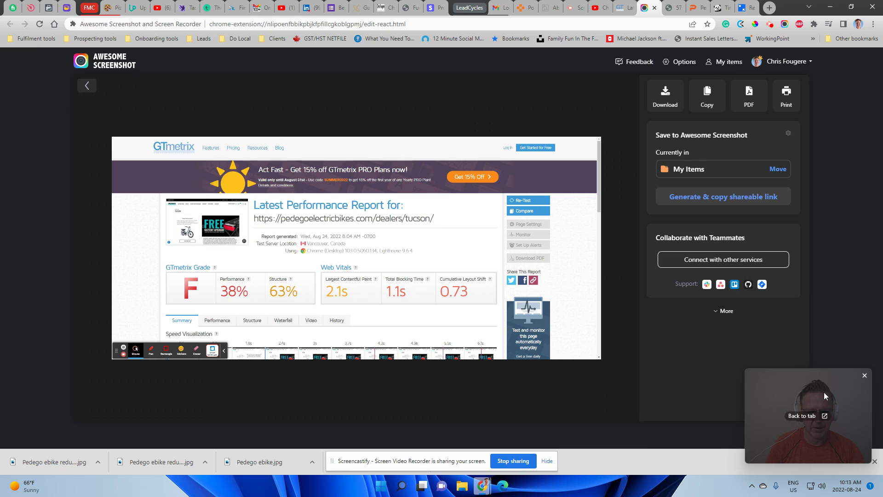
mouse_move(816, 392)
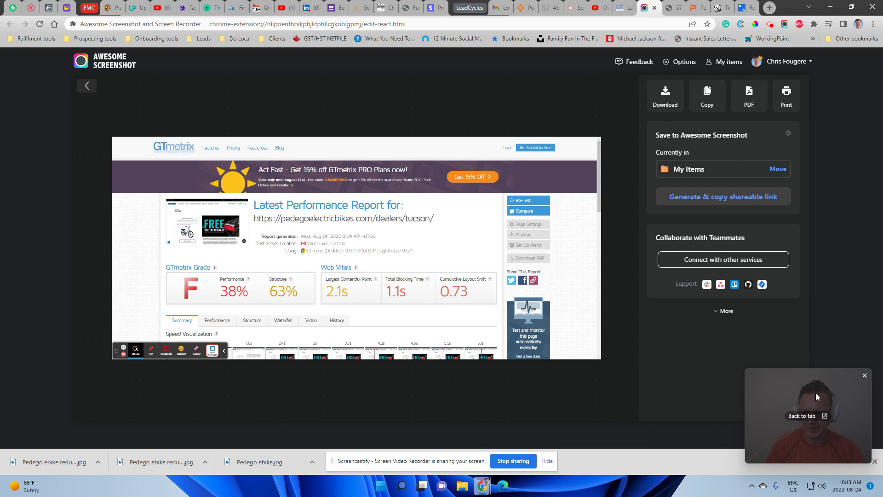